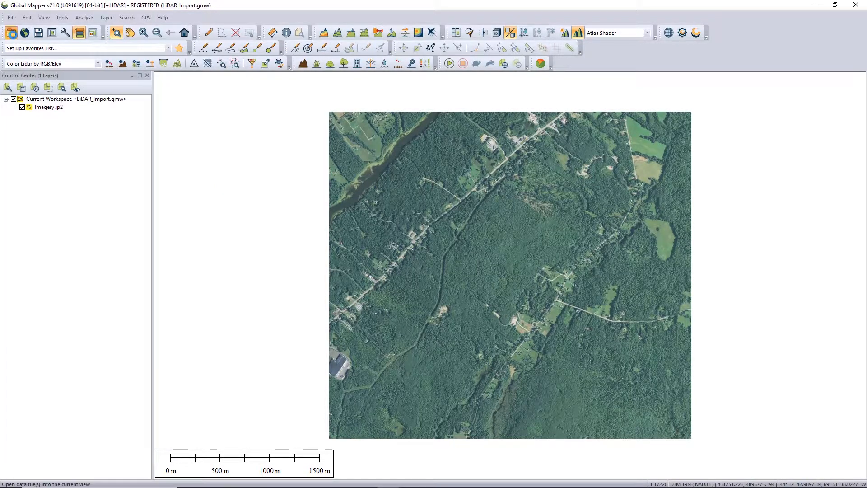
Load LiDAR.laz from the LiDAR_Import data folder as a point cloud, keeping all point classifications and return types
{"action": "left_click", "coordinate": [11, 33]}
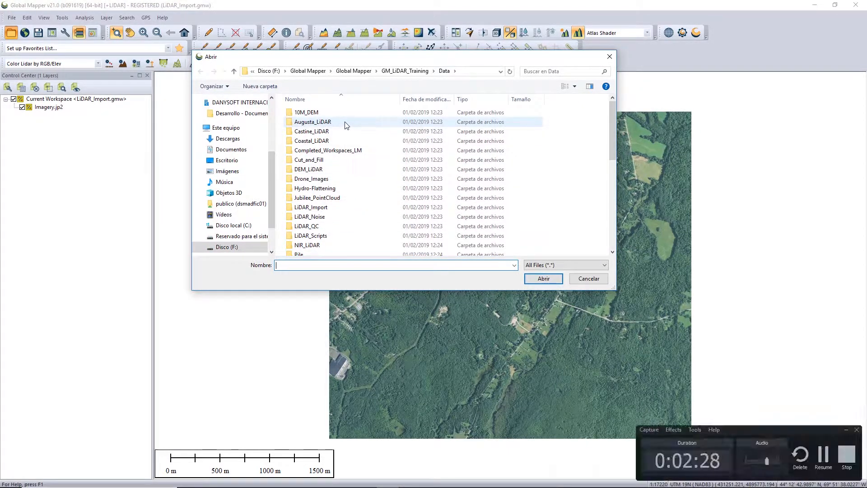
{"action": "left_click", "coordinate": [328, 208]}
{"action": "double_click", "coordinate": [328, 208]}
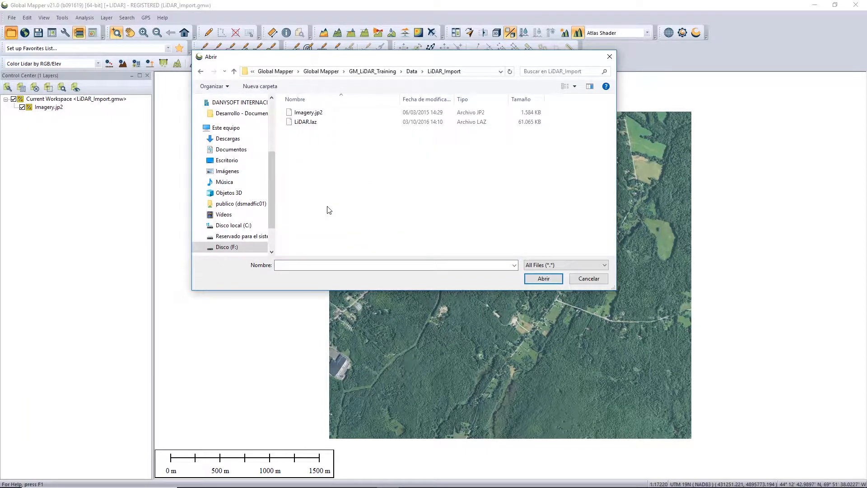
{"action": "left_click", "coordinate": [305, 123]}
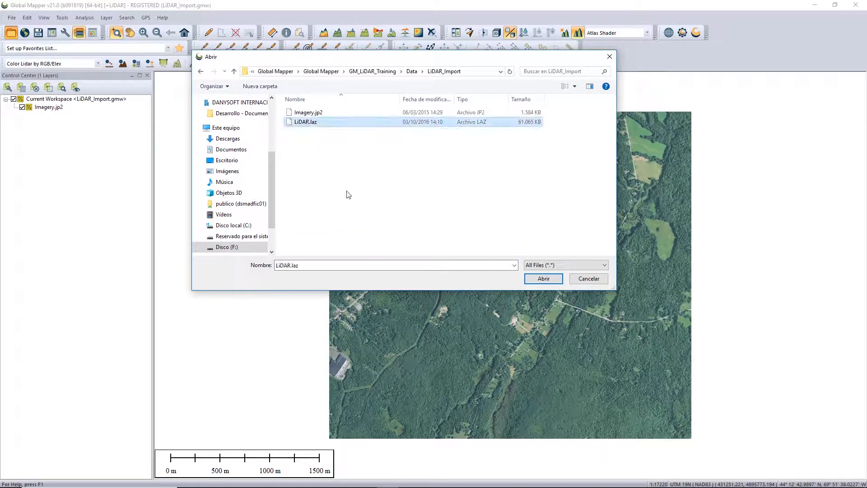
{"action": "left_click", "coordinate": [542, 277]}
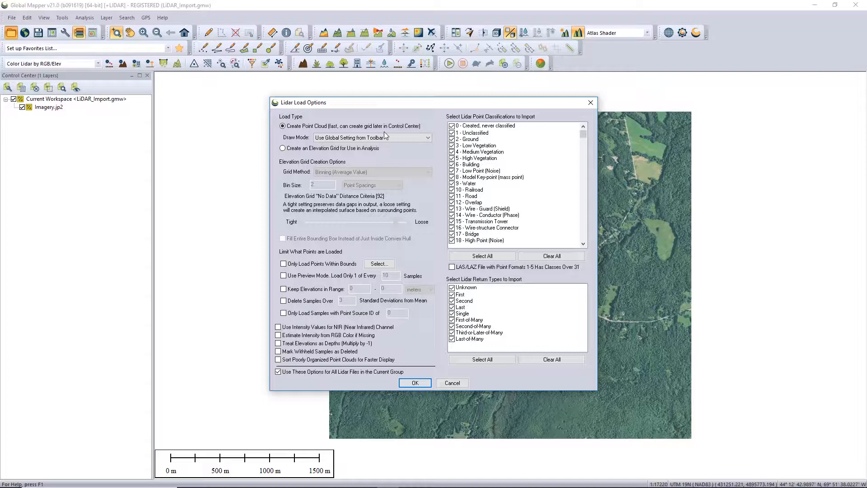
{"action": "left_click", "coordinate": [414, 382]}
{"action": "left_click", "coordinate": [501, 272]}
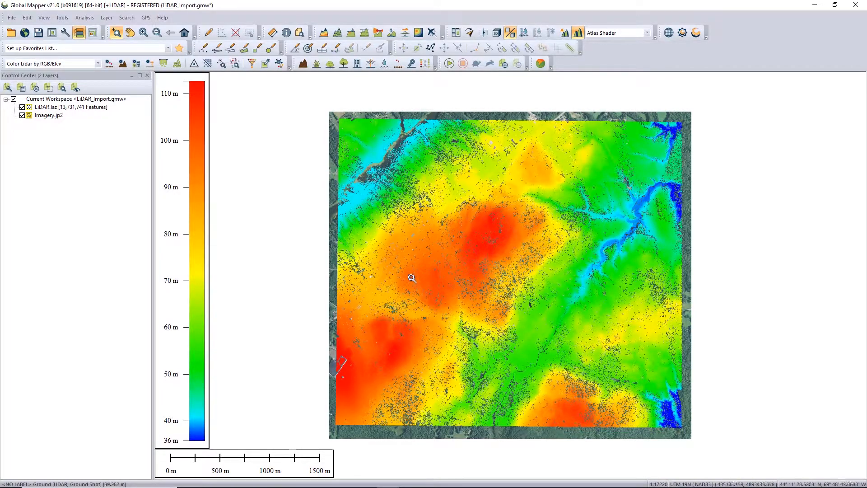
Query a LiDAR point near the centre of the map and review its feature type, geometry, map name and description
{"action": "mouse_move", "coordinate": [495, 228]}
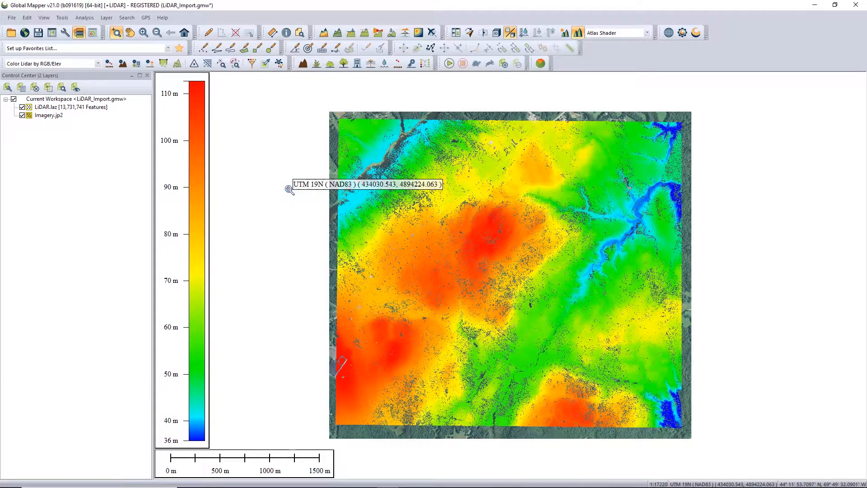
{"action": "left_click", "coordinate": [287, 35]}
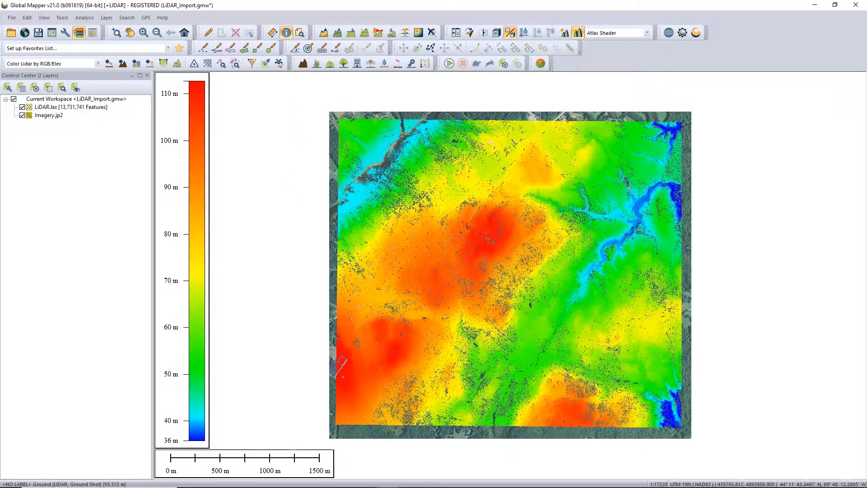
{"action": "left_click", "coordinate": [557, 255]}
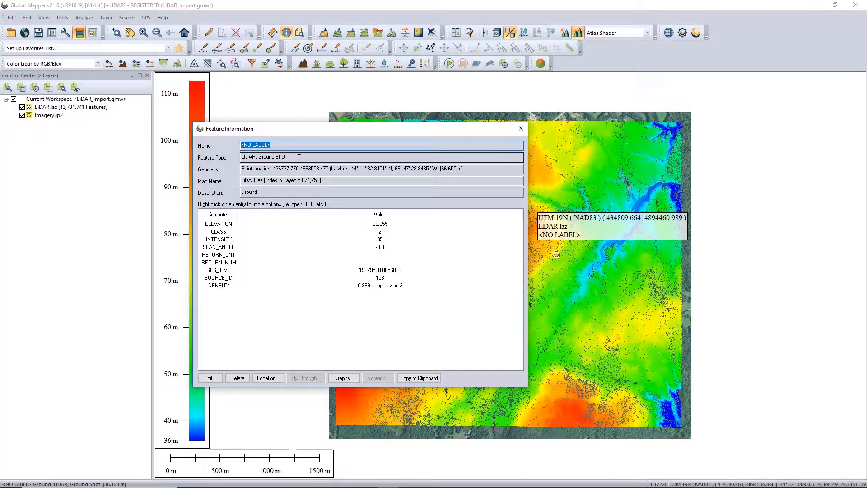
{"action": "left_click_drag", "start_coordinate": [298, 157], "coordinate": [230, 156]}
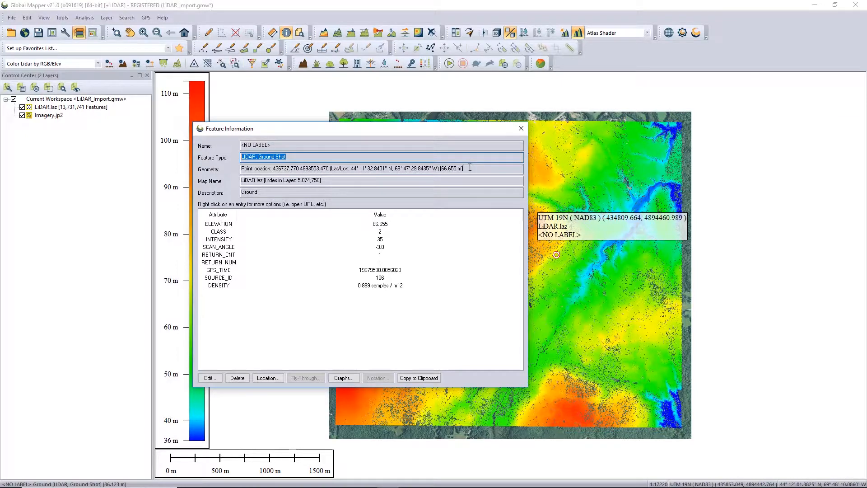
{"action": "left_click_drag", "start_coordinate": [470, 167], "coordinate": [247, 167]}
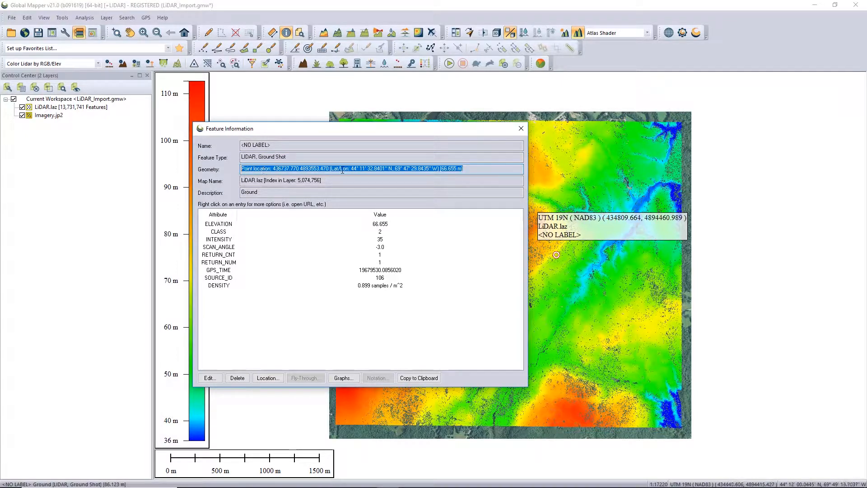
{"action": "left_click_drag", "start_coordinate": [322, 181], "coordinate": [239, 194]}
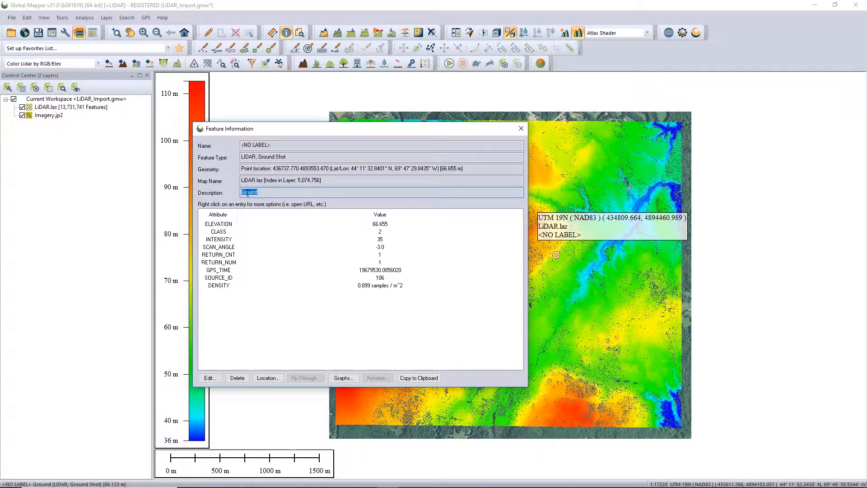
Review the queried point's attributes, including elevation, class, scan angle, source ID and density, and close its feature information
{"action": "left_click", "coordinate": [228, 225]}
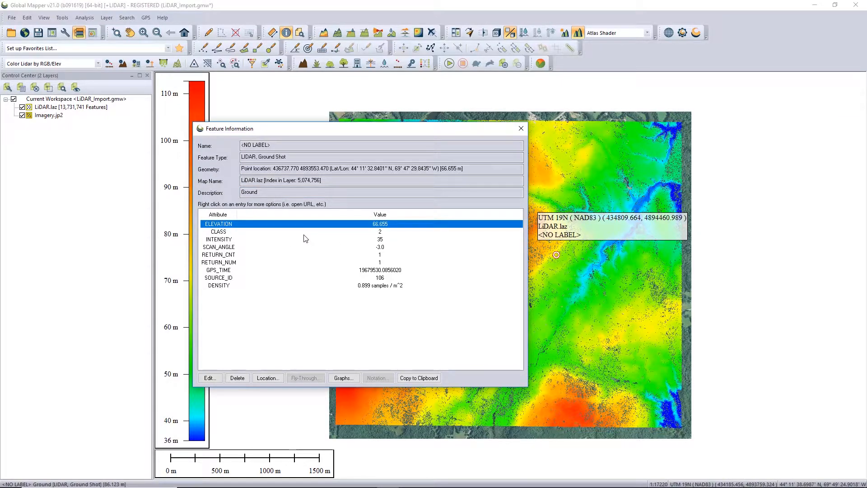
{"action": "left_click", "coordinate": [304, 234]}
{"action": "left_click", "coordinate": [301, 247]}
{"action": "left_click", "coordinate": [302, 277]}
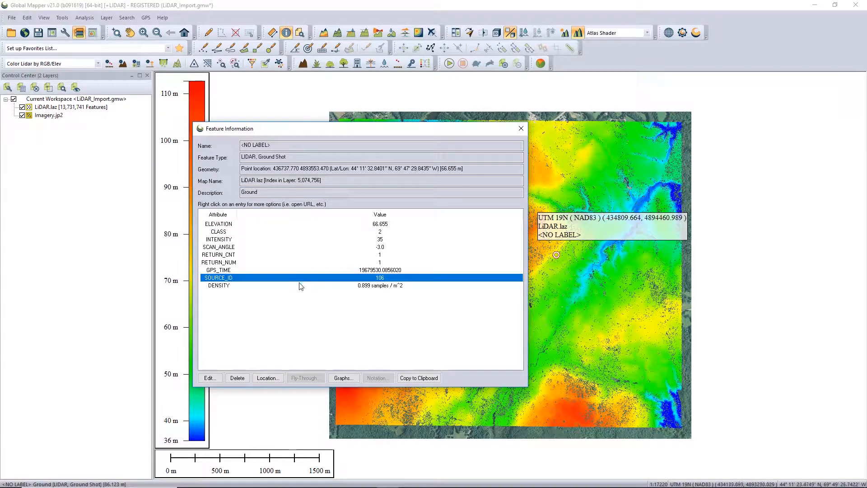
{"action": "left_click", "coordinate": [304, 286]}
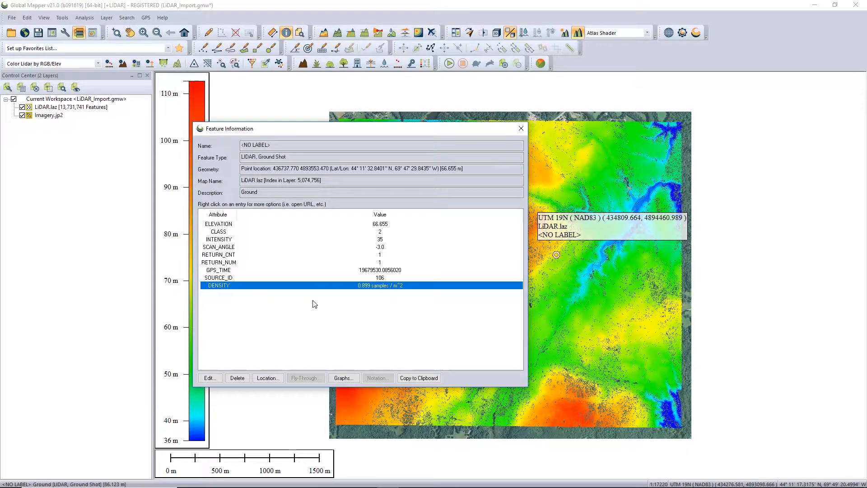
{"action": "left_click", "coordinate": [521, 128]}
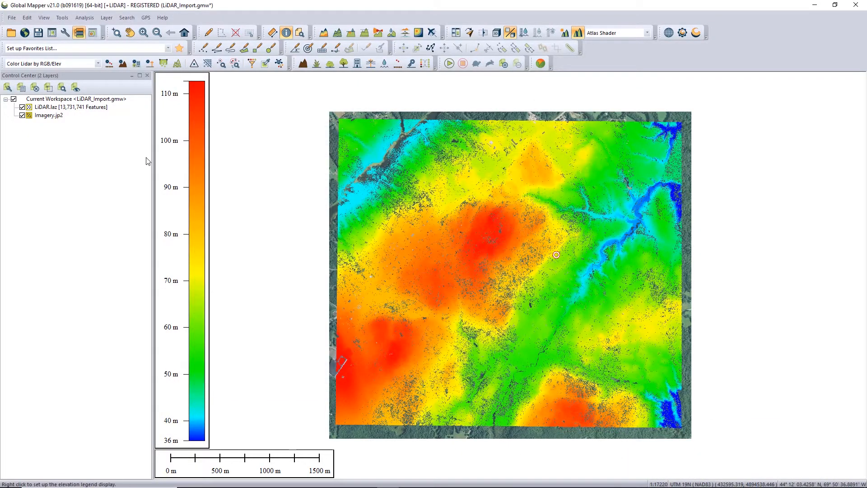
Open the LiDAR.laz layer's metadata and review its point count, memory, density, extents, projection and elevation entries
{"action": "left_click", "coordinate": [77, 109]}
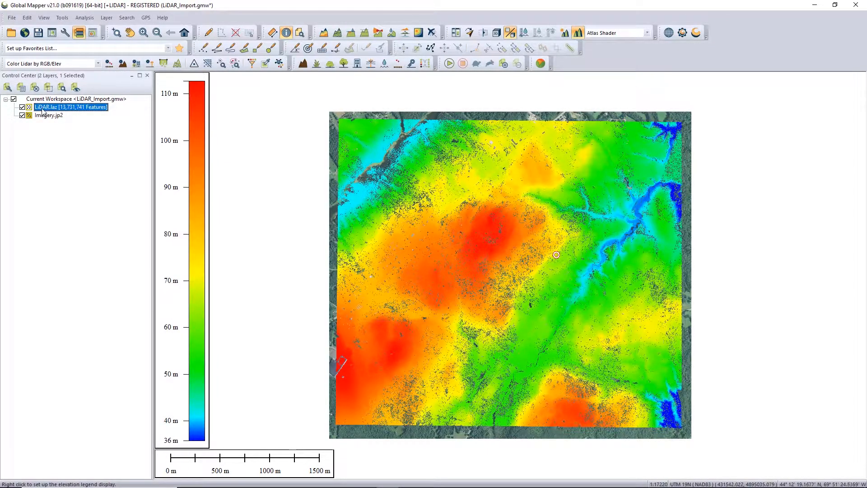
{"action": "right_click", "coordinate": [64, 108]}
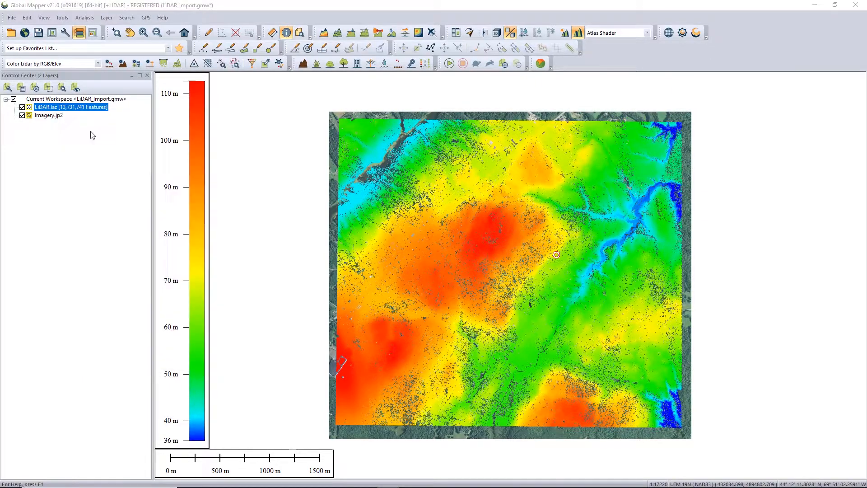
{"action": "left_click", "coordinate": [91, 130]}
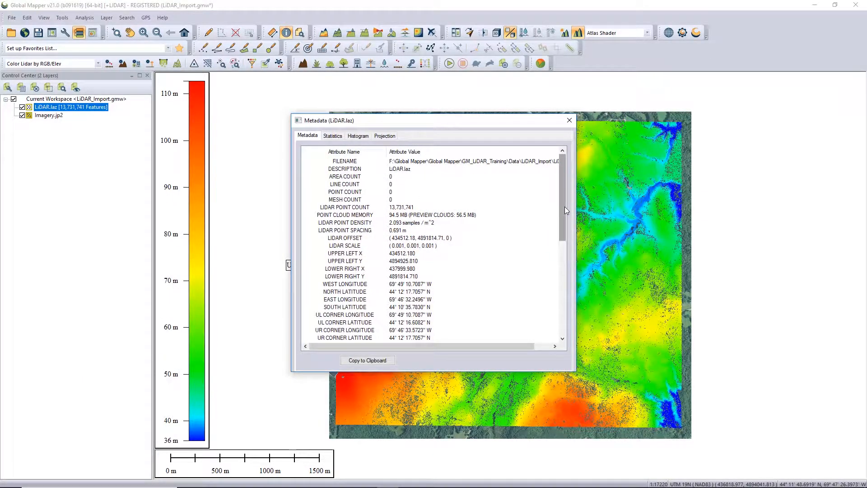
{"action": "left_click", "coordinate": [404, 172]}
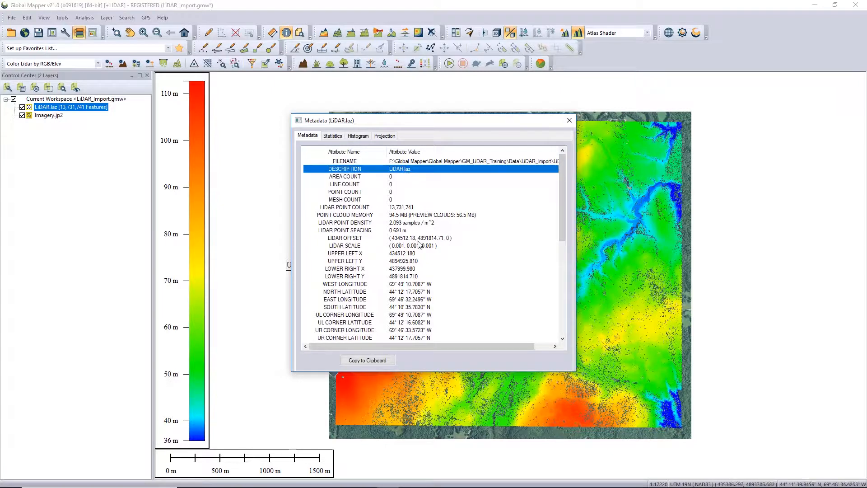
{"action": "left_click", "coordinate": [364, 215]}
{"action": "left_click", "coordinate": [457, 208]}
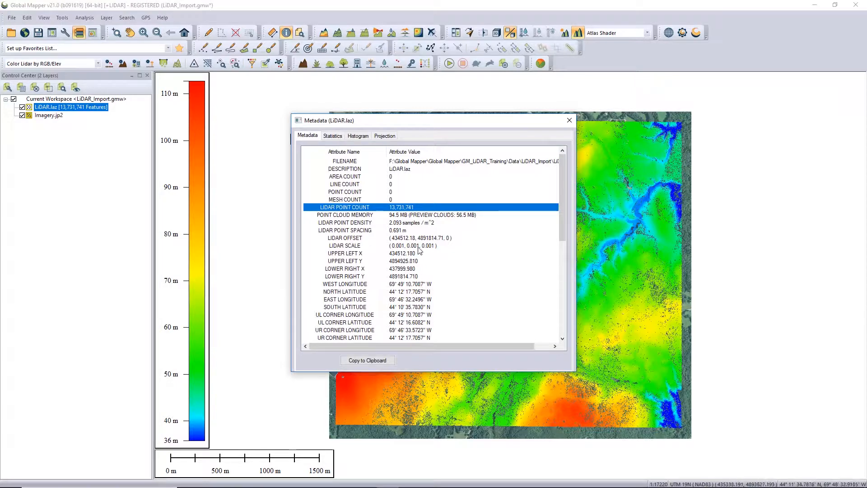
{"action": "scroll", "coordinate": [466, 303], "scroll_direction": "down", "scroll_amount": 6}
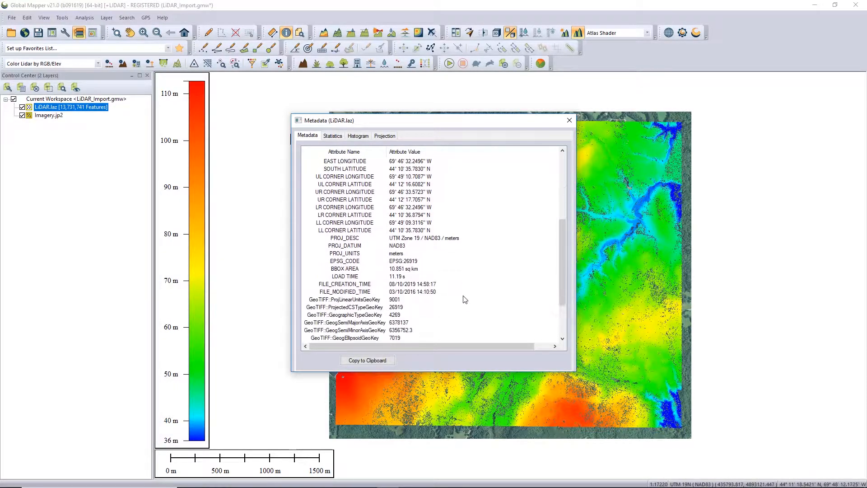
{"action": "scroll", "coordinate": [475, 274], "scroll_direction": "down", "scroll_amount": 2}
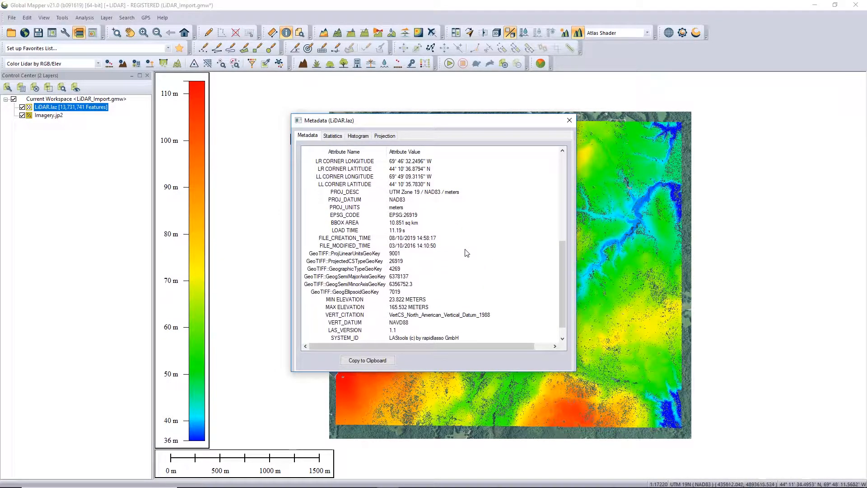
{"action": "scroll", "coordinate": [467, 253], "scroll_direction": "down", "scroll_amount": 1}
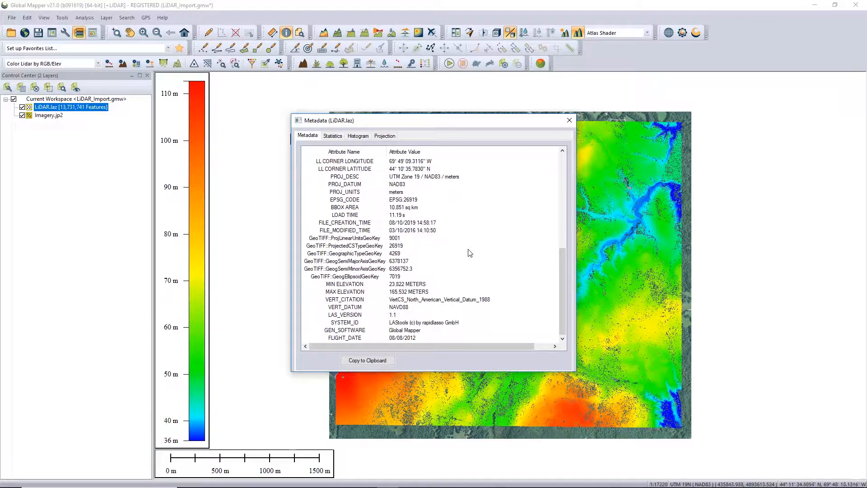
{"action": "scroll", "coordinate": [469, 253], "scroll_direction": "up", "scroll_amount": 9}
Examine the LiDAR.laz layer's statistics for returns, attributes and classification codes
{"action": "left_click", "coordinate": [328, 136]}
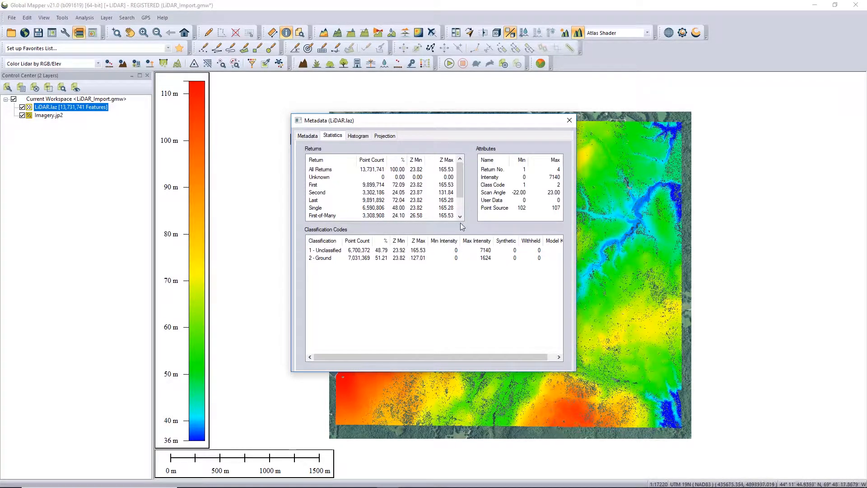
{"action": "left_click", "coordinate": [461, 207]}
{"action": "left_click_drag", "start_coordinate": [461, 206], "coordinate": [462, 190]}
Plot the LiDAR.laz histogram by the CLASS attribute and review the layer's projection parameters
{"action": "left_click", "coordinate": [355, 136]}
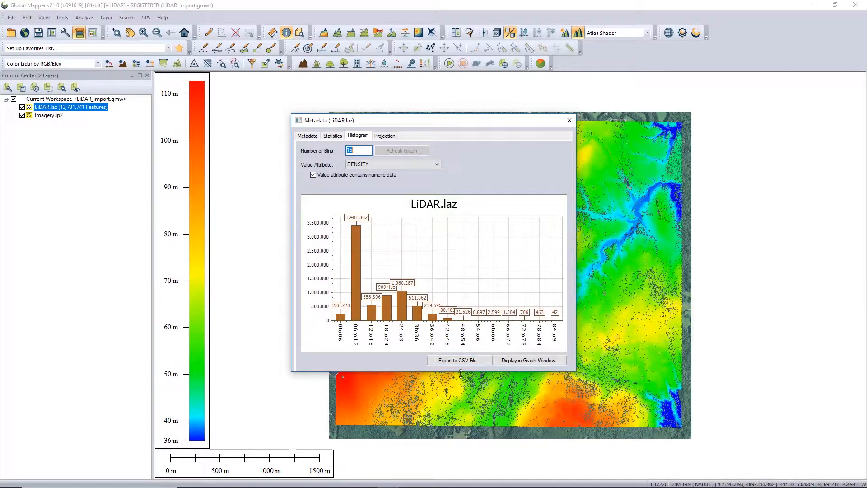
{"action": "left_click", "coordinate": [437, 164]}
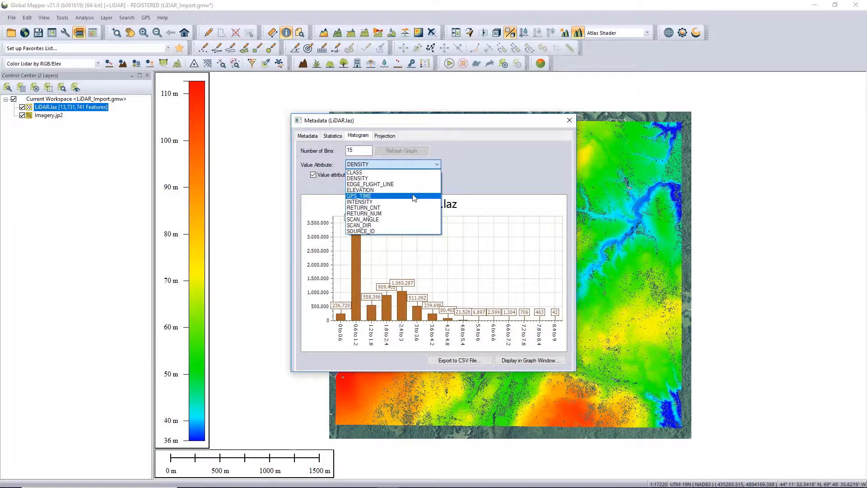
{"action": "left_click", "coordinate": [397, 173]}
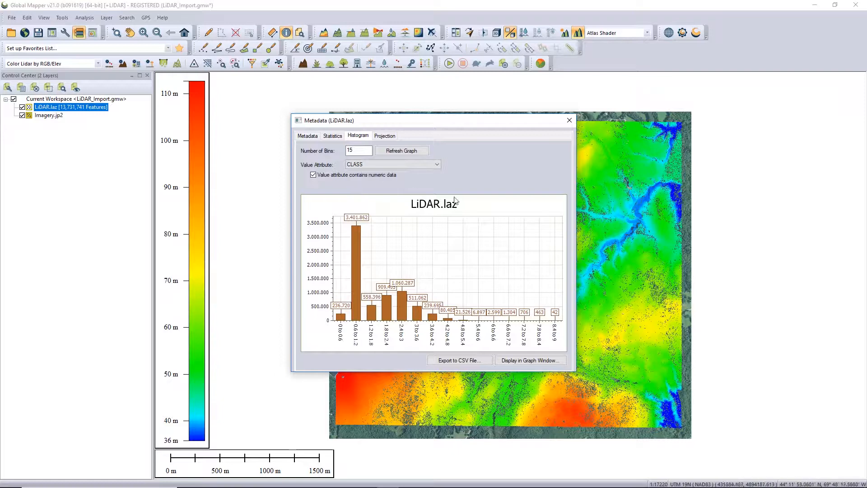
{"action": "left_click", "coordinate": [407, 151]}
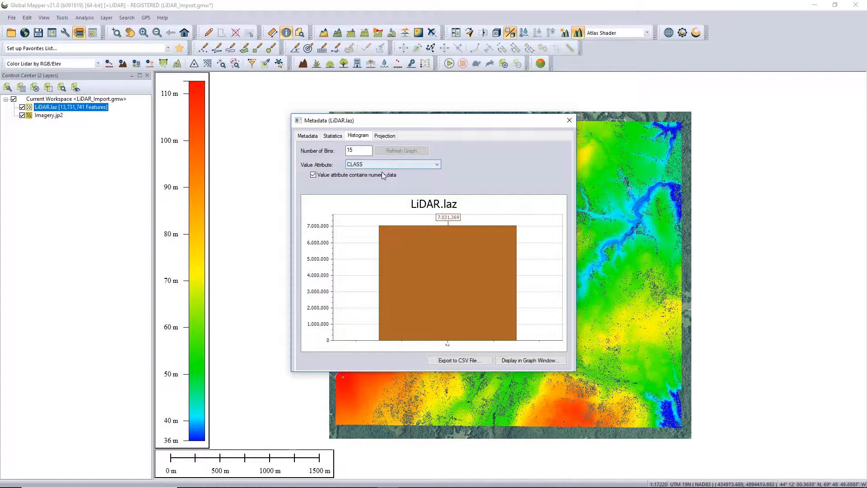
{"action": "left_click", "coordinate": [386, 137]}
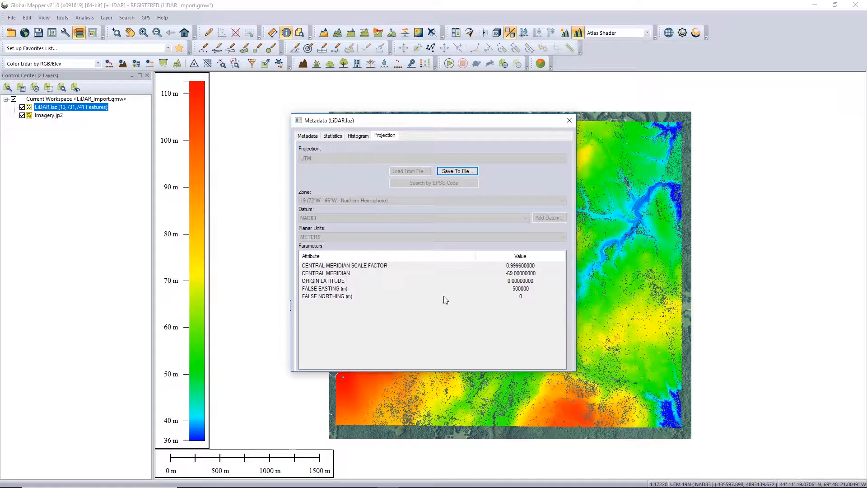
{"action": "left_click", "coordinate": [569, 120]}
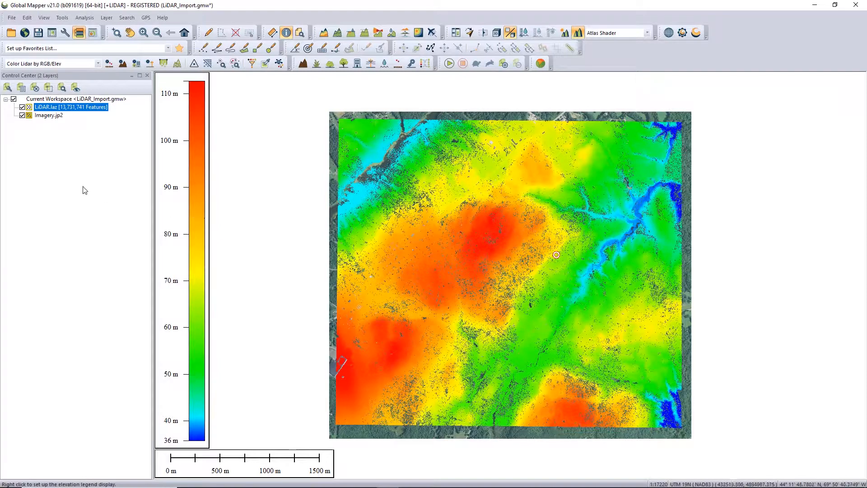
Save the current workspace under a new name as a Global Mapper Workspace file in the Data folder
{"action": "left_click", "coordinate": [12, 19]}
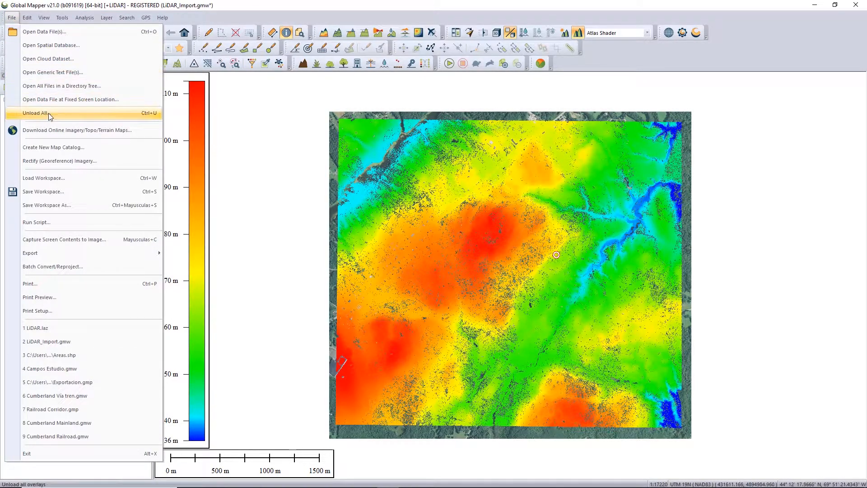
{"action": "left_click", "coordinate": [56, 204]}
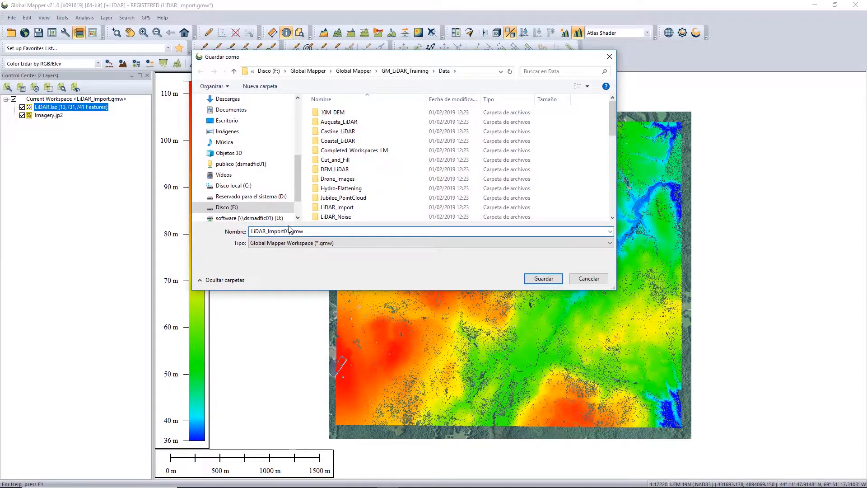
{"action": "key", "text": "Return"}
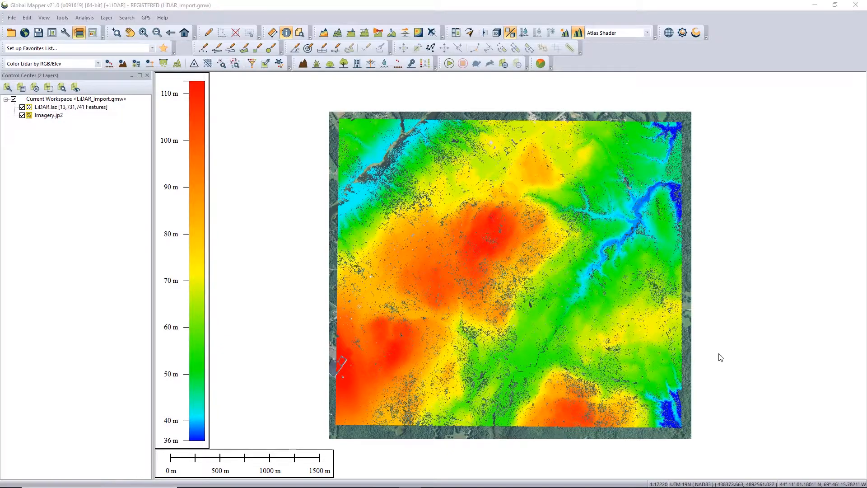
{"action": "mouse_move", "coordinate": [473, 342]}
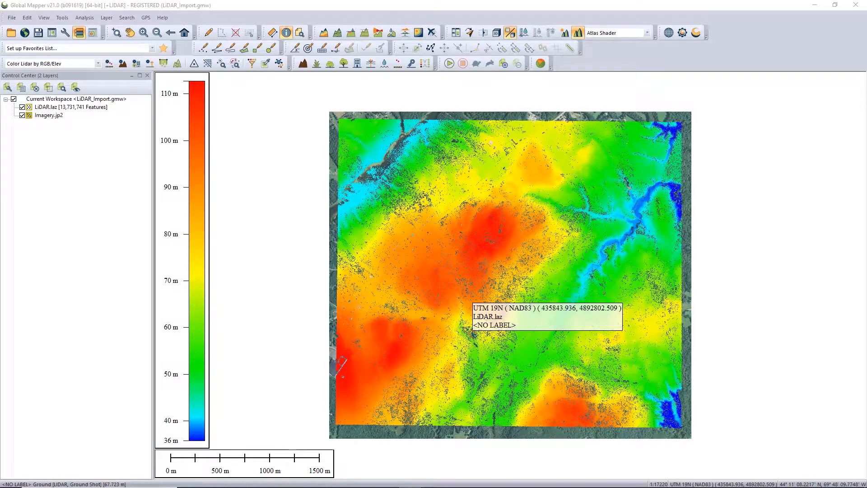
{"action": "mouse_move", "coordinate": [398, 484]}
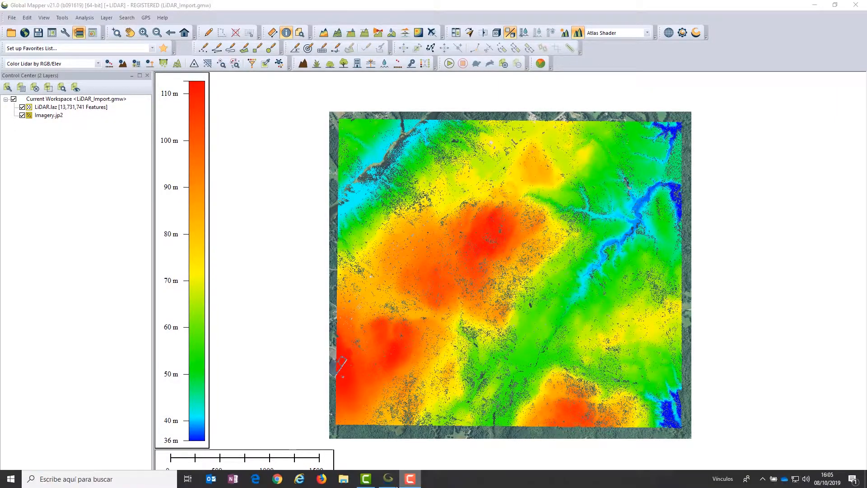
Switch to File Explorer and open LiDAR_Text.txt from the TXT data folder in Notepad
{"action": "left_click", "coordinate": [344, 478]}
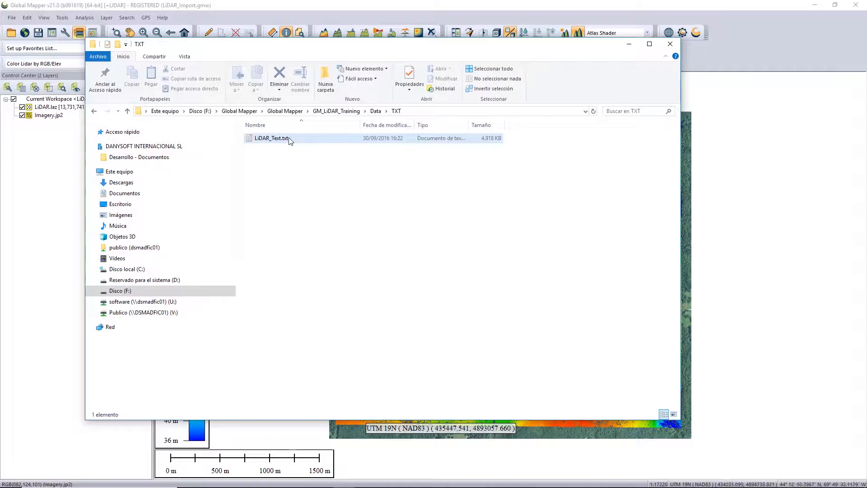
{"action": "right_click", "coordinate": [290, 141]}
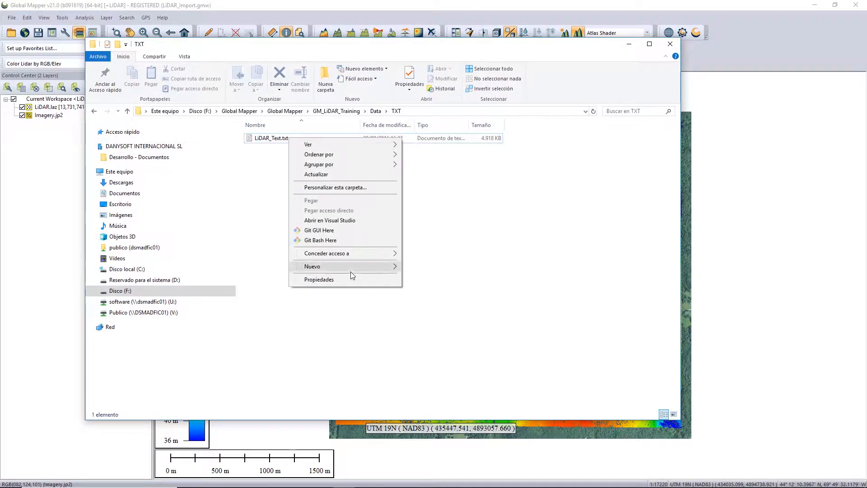
{"action": "left_click", "coordinate": [270, 149]}
{"action": "right_click", "coordinate": [270, 139]}
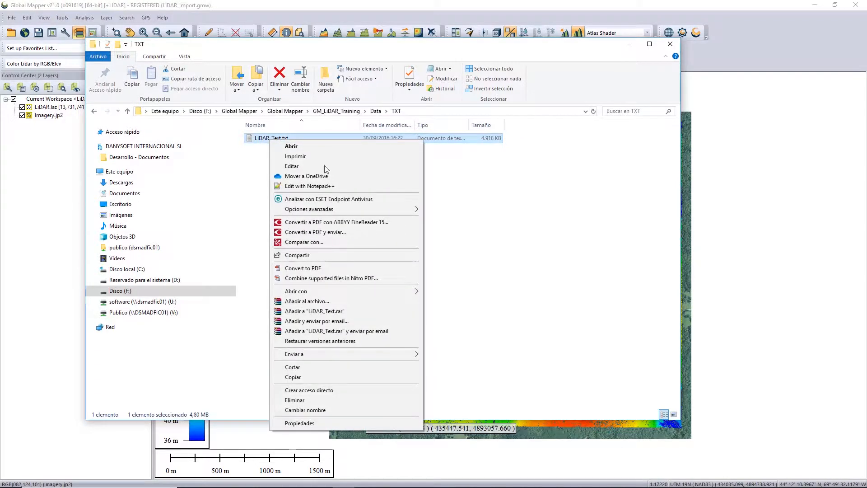
{"action": "mouse_move", "coordinate": [345, 294]}
{"action": "left_click", "coordinate": [452, 292]}
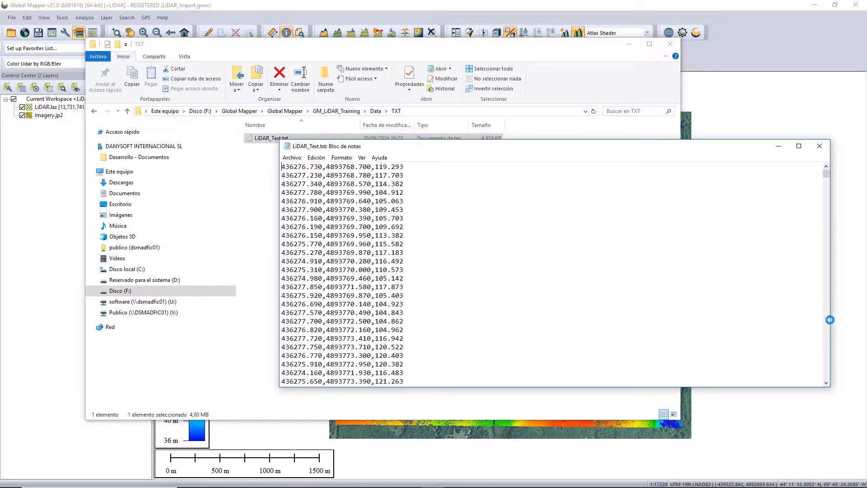
Examine the first row's X coordinate and elevation value in LiDAR_Text.txt, and close the file to return to Global Mapper
{"action": "left_click_drag", "start_coordinate": [831, 297], "coordinate": [830, 297]}
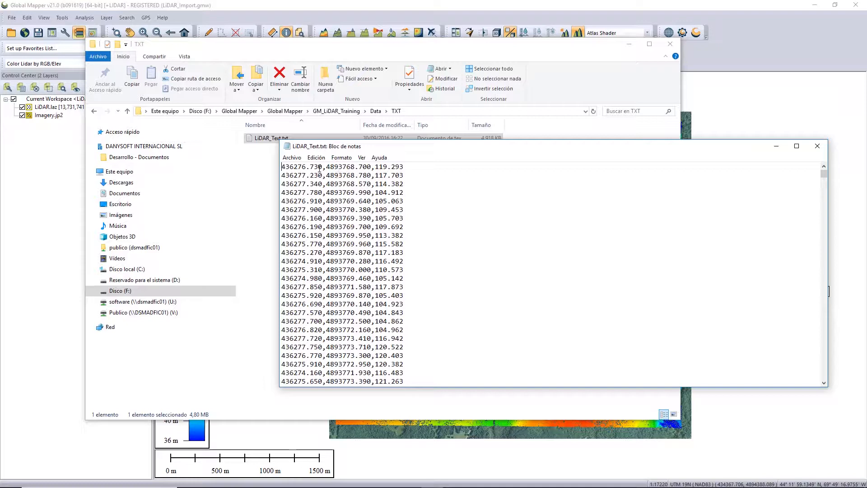
{"action": "left_click_drag", "start_coordinate": [320, 169], "coordinate": [282, 166]}
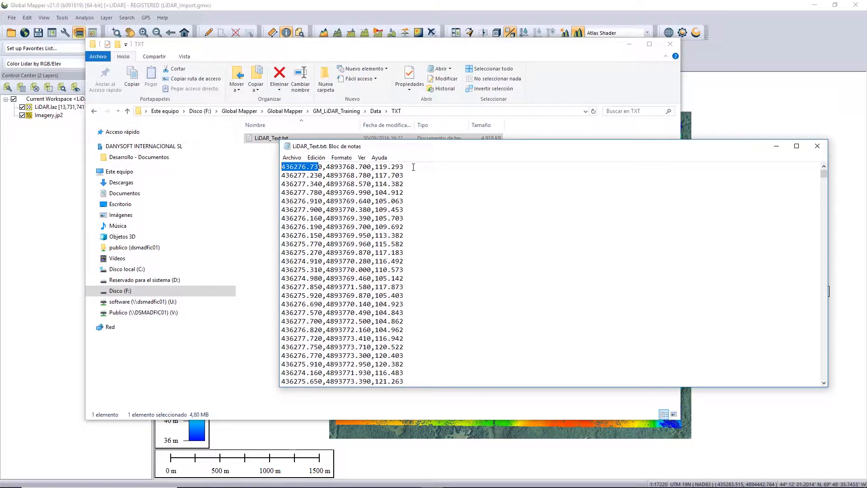
{"action": "left_click_drag", "start_coordinate": [409, 170], "coordinate": [380, 167]}
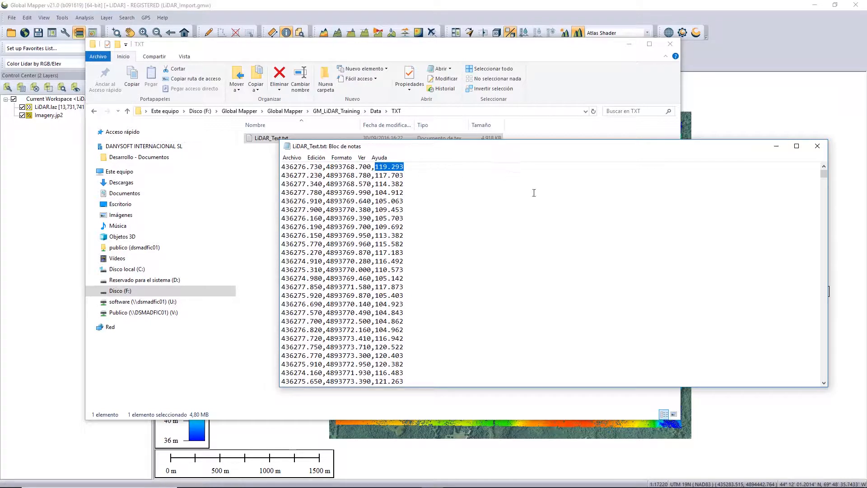
{"action": "left_click_drag", "start_coordinate": [828, 295], "coordinate": [828, 270]}
{"action": "left_click", "coordinate": [588, 234]}
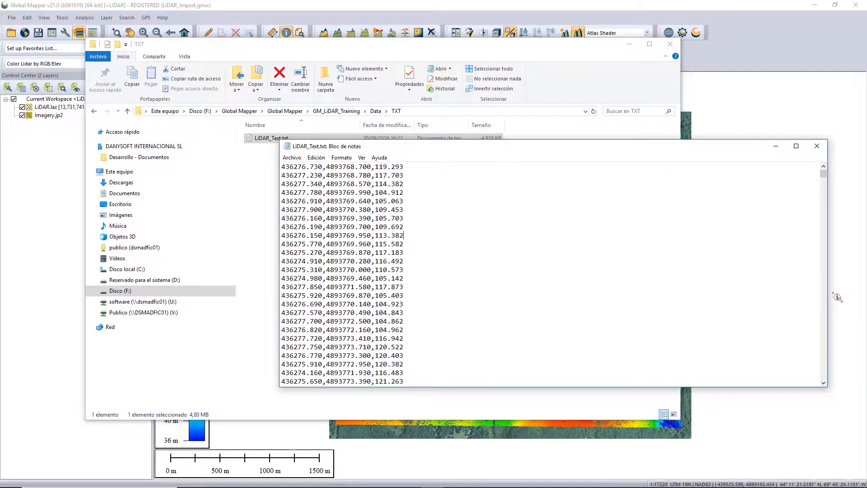
{"action": "left_click_drag", "start_coordinate": [823, 175], "coordinate": [836, 204]}
{"action": "left_click_drag", "start_coordinate": [425, 150], "coordinate": [345, 148]}
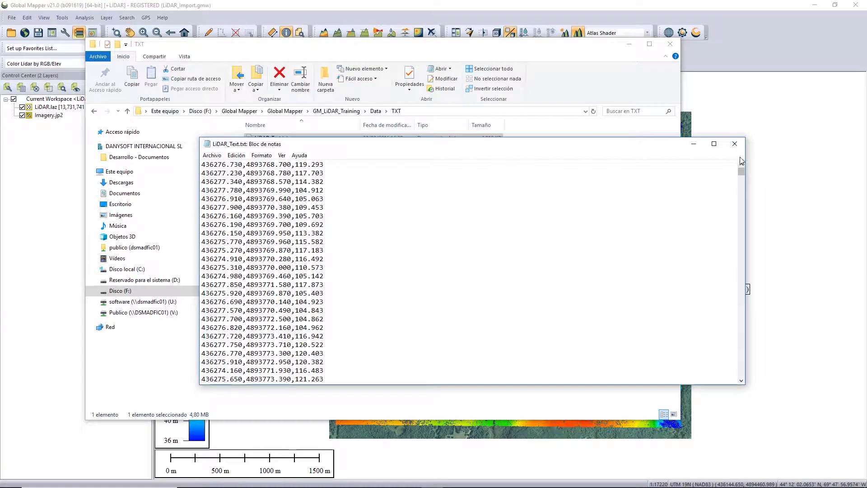
{"action": "left_click", "coordinate": [734, 144]}
{"action": "left_click", "coordinate": [43, 143]}
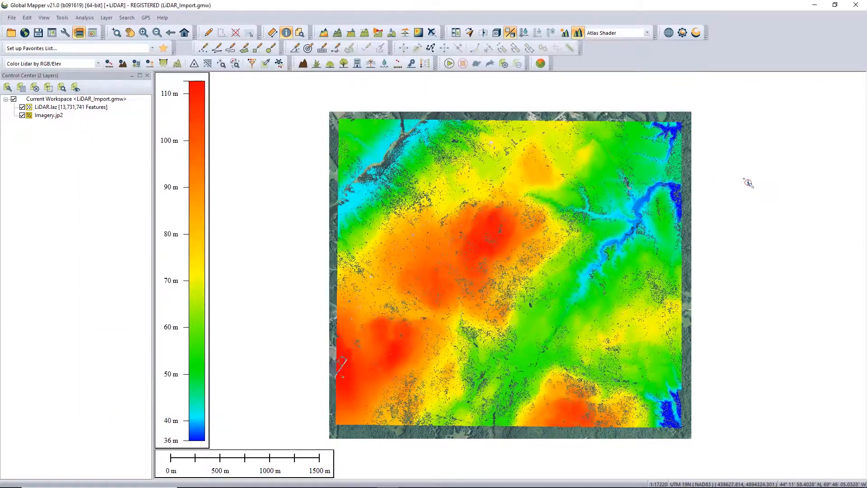
Open LiDAR_Text.txt from the Data folder's TXT subfolder as a generic text file
{"action": "left_click", "coordinate": [11, 19]}
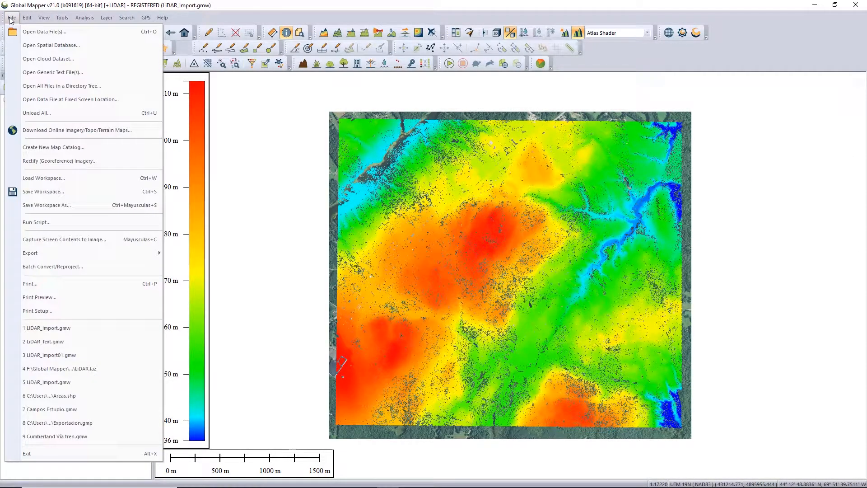
{"action": "left_click", "coordinate": [67, 73]}
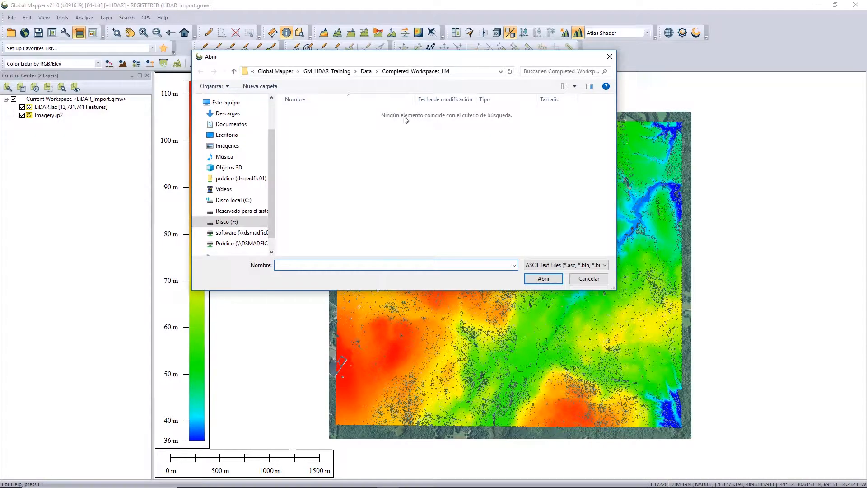
{"action": "left_click", "coordinate": [366, 72]}
{"action": "scroll", "coordinate": [324, 248], "scroll_direction": "down", "scroll_amount": 3}
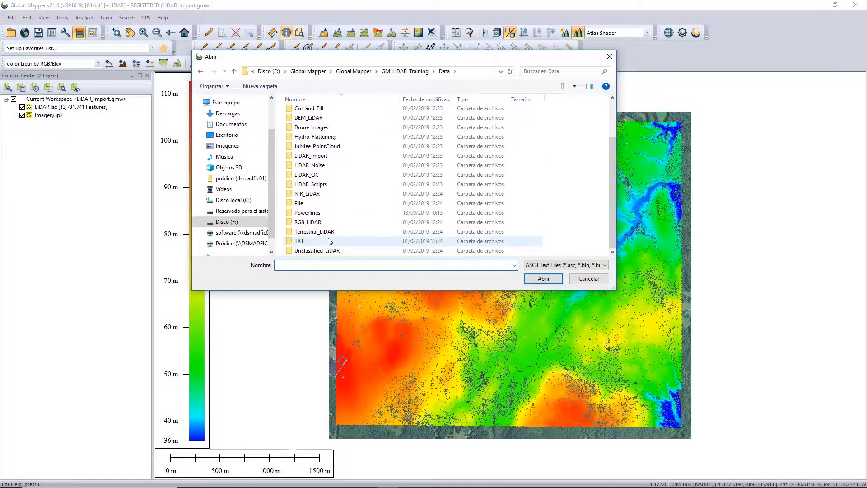
{"action": "double_click", "coordinate": [323, 243]}
{"action": "double_click", "coordinate": [329, 116]}
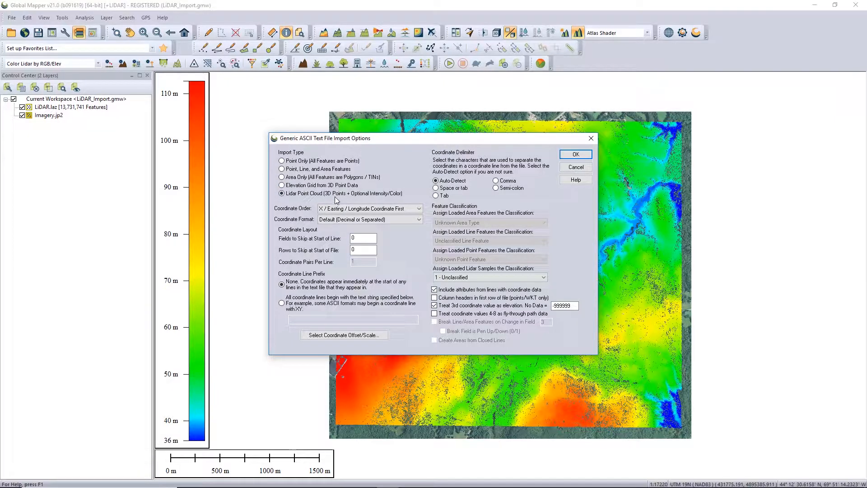
Accept the Lidar Point Cloud text import with an auto-detected delimiter, third coordinate as elevation, and line attributes excluded
{"action": "left_click", "coordinate": [356, 252]}
{"action": "key", "text": "shift+Tab"}
{"action": "key", "text": "shift+Tab"}
{"action": "key", "text": "shift+Tab"}
{"action": "key", "text": "Tab"}
{"action": "left_click", "coordinate": [461, 181]}
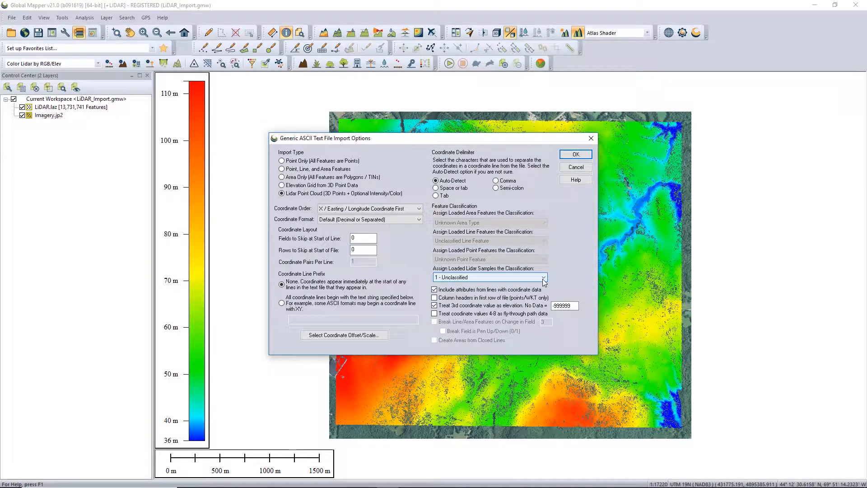
{"action": "left_click", "coordinate": [436, 306]}
{"action": "left_click", "coordinate": [435, 306]}
{"action": "left_click", "coordinate": [435, 290]}
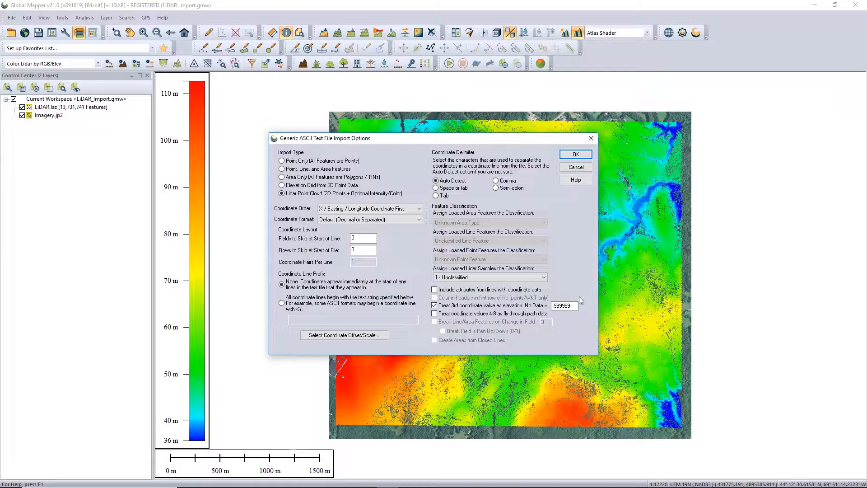
{"action": "left_click", "coordinate": [575, 155]}
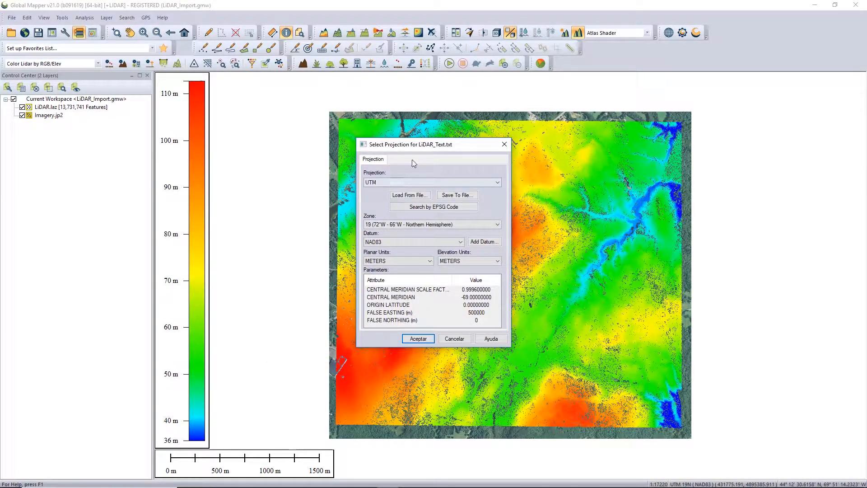
Set the LiDAR_Text.txt projection to UTM zone 19 Northern Hemisphere with the WGS84 datum and load the point cloud
{"action": "left_click", "coordinate": [383, 183]}
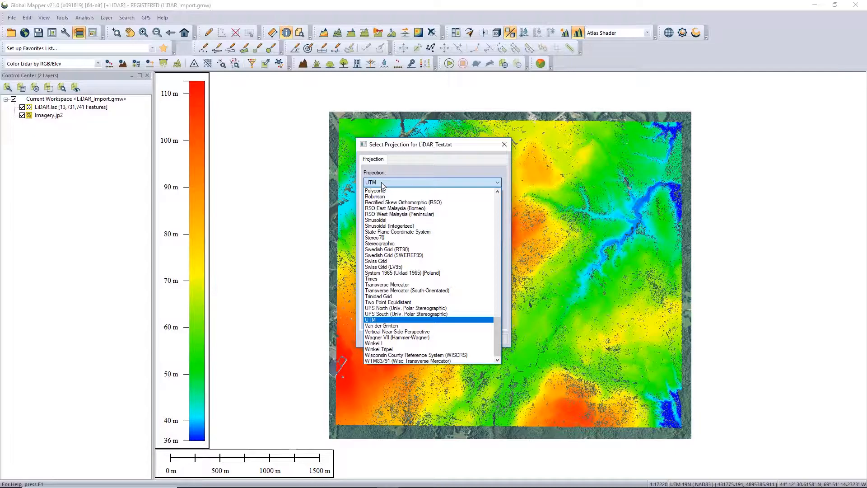
{"action": "left_click", "coordinate": [382, 183]}
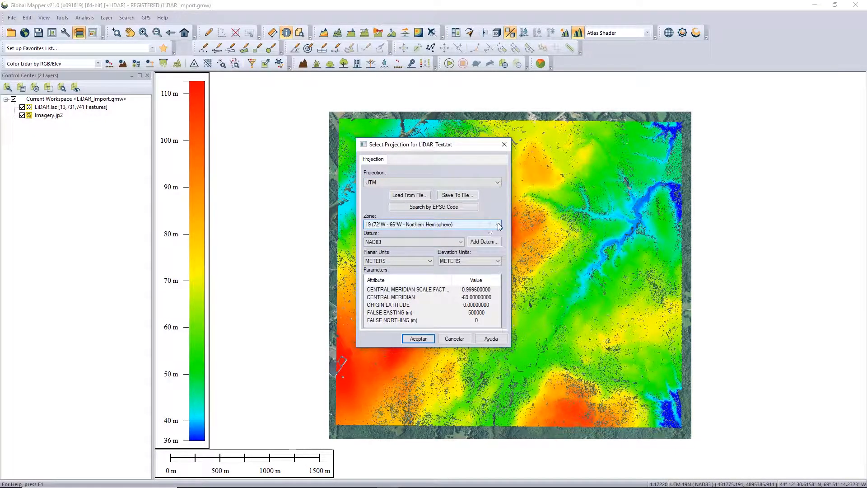
{"action": "left_click", "coordinate": [460, 241]}
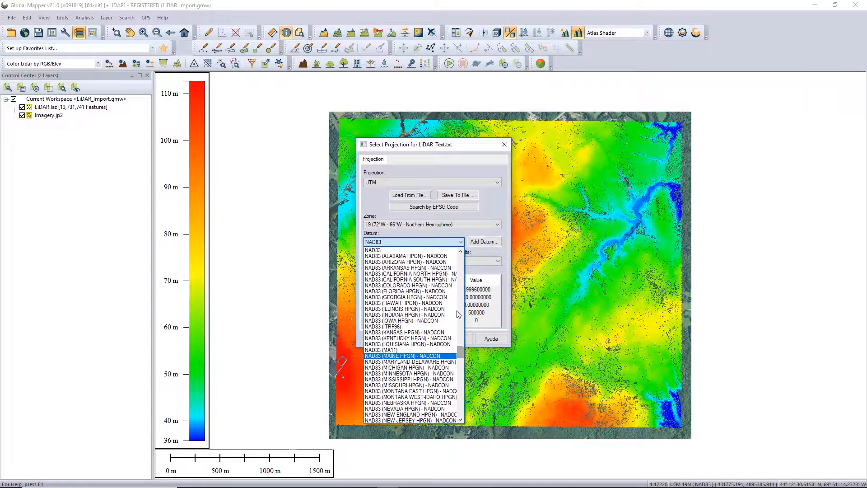
{"action": "left_click_drag", "start_coordinate": [461, 352], "coordinate": [461, 409]}
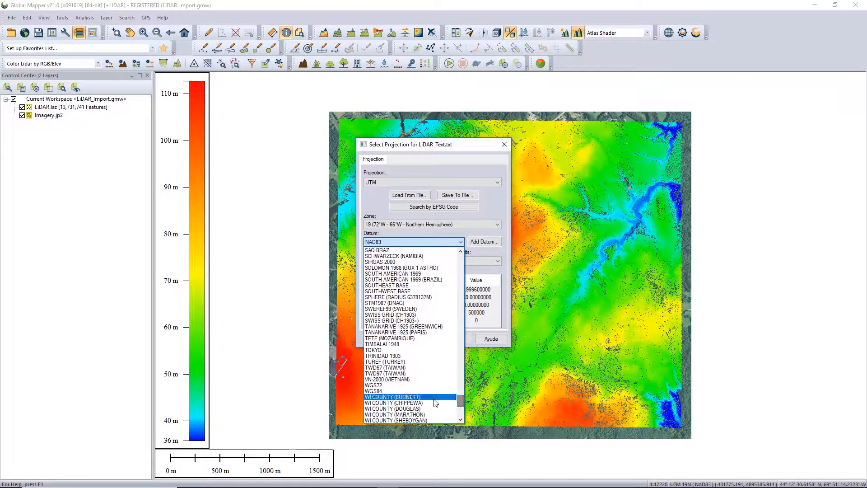
{"action": "left_click", "coordinate": [381, 392]}
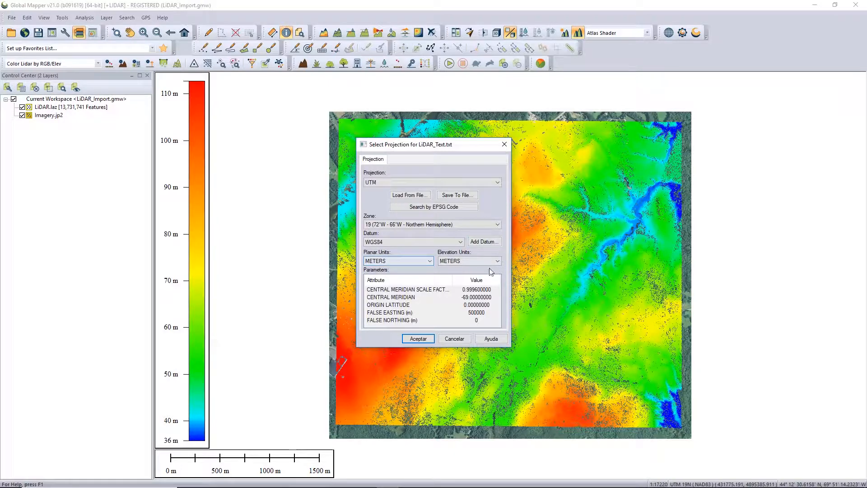
{"action": "left_click", "coordinate": [419, 341]}
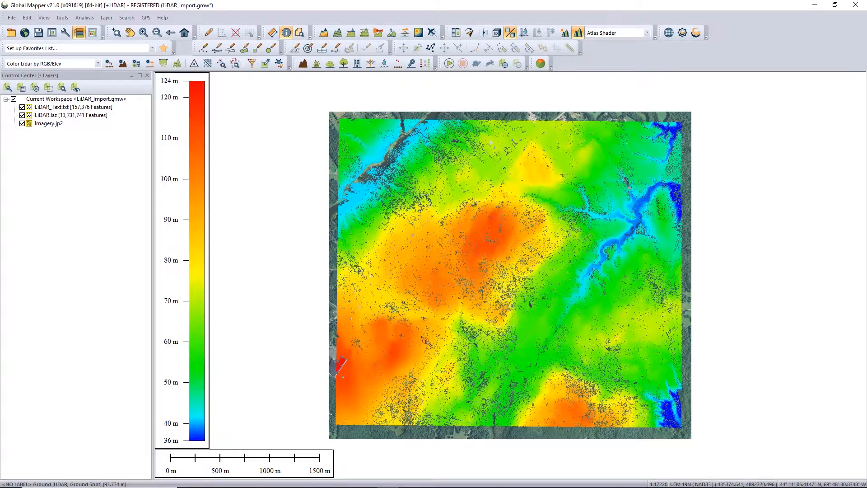
Create polygonal coverage areas for Imagery.jp2, LiDAR.laz and LiDAR_Text.txt, using the roughest concave hull smoothing
{"action": "left_click", "coordinate": [68, 108]}
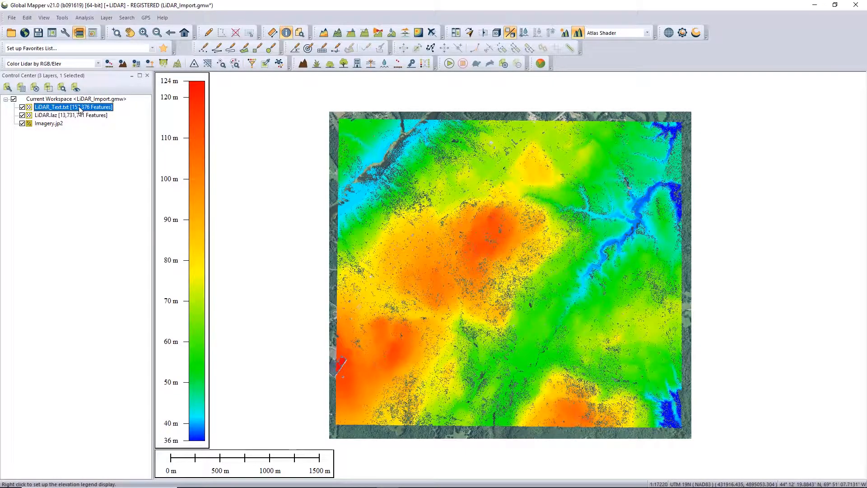
{"action": "right_click", "coordinate": [80, 109]}
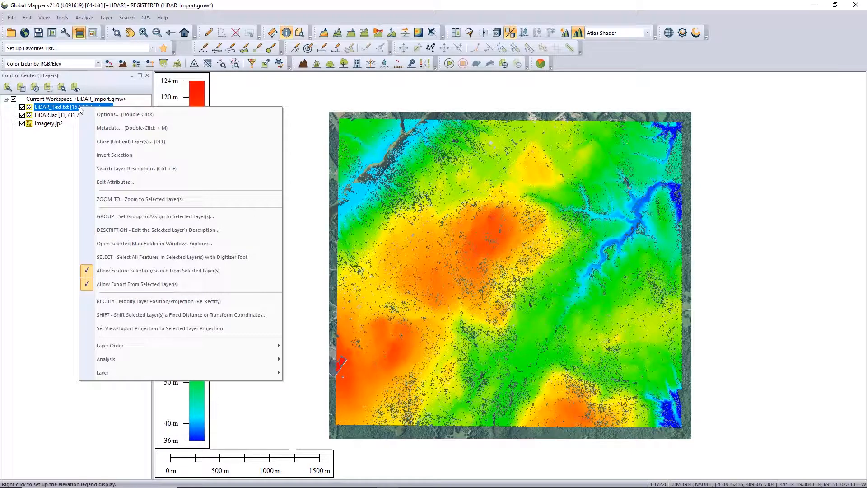
{"action": "mouse_move", "coordinate": [124, 371]}
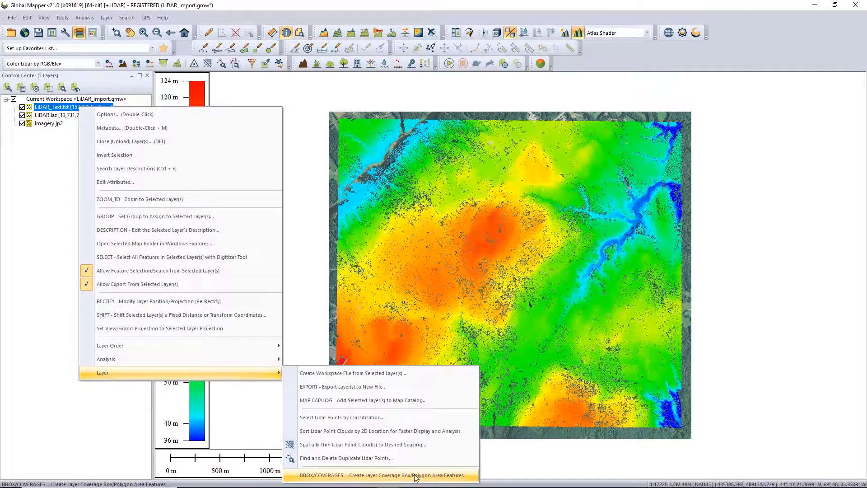
{"action": "left_click", "coordinate": [393, 475]}
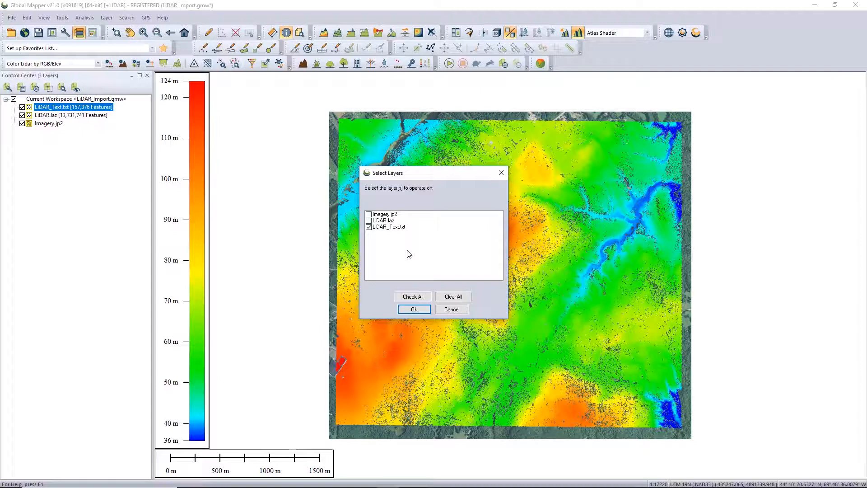
{"action": "left_click", "coordinate": [368, 221]}
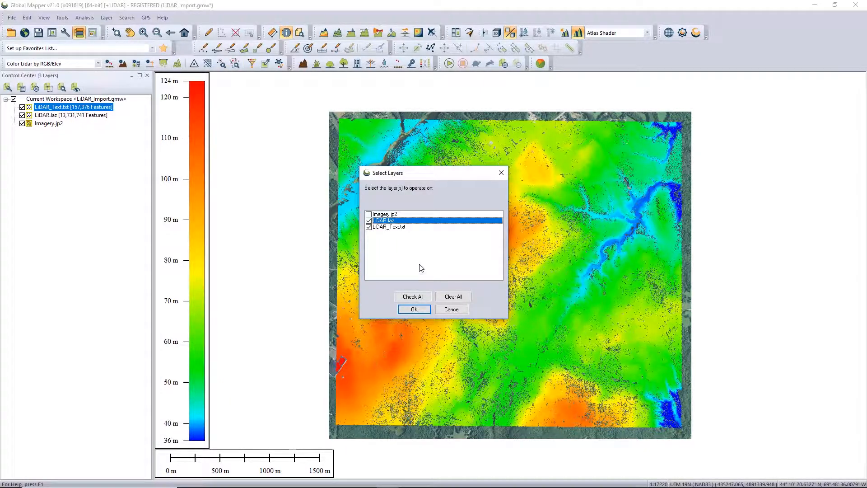
{"action": "left_click", "coordinate": [412, 296]}
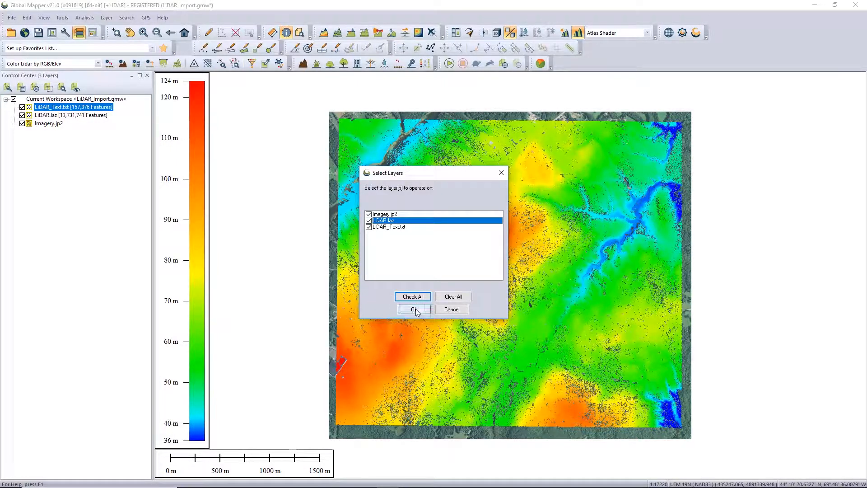
{"action": "left_click", "coordinate": [413, 309]}
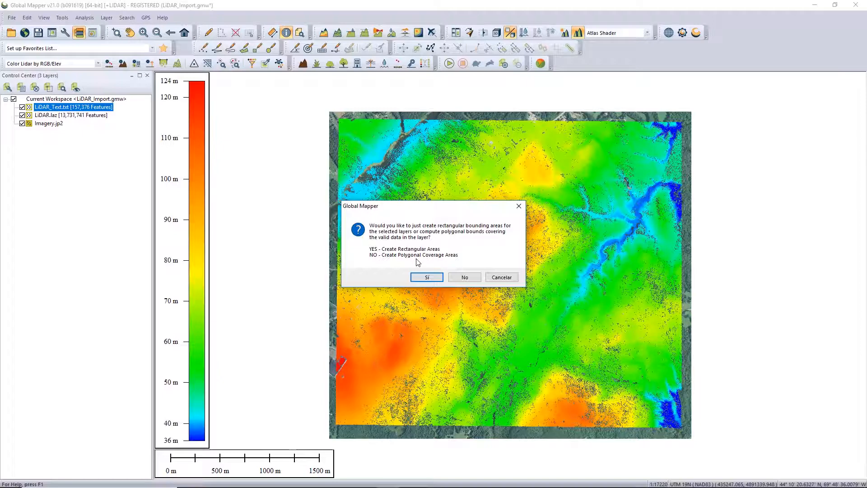
{"action": "left_click", "coordinate": [469, 278]}
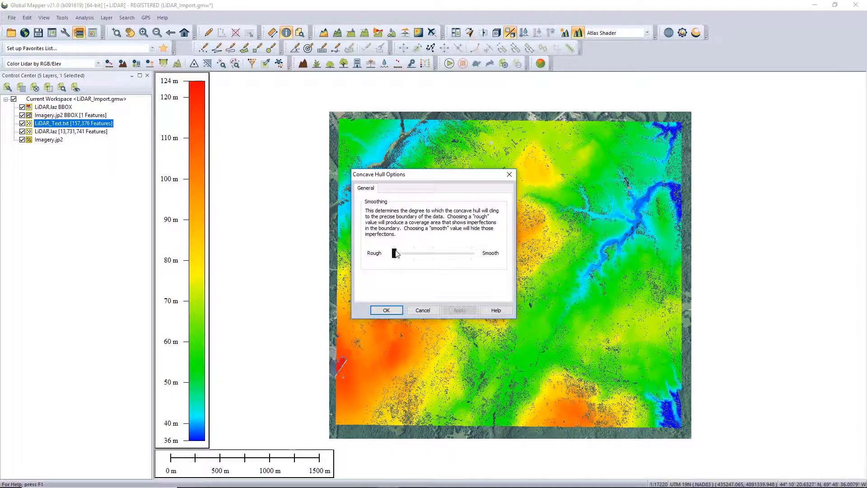
{"action": "left_click", "coordinate": [391, 311]}
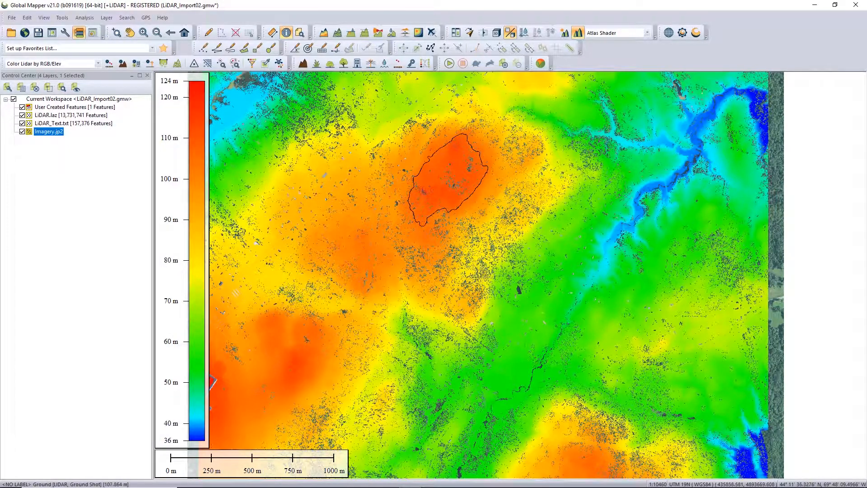
Query a LiDAR point in the upper part of the outlined coverage area and review its elevation, class, intensity and GPS time
{"action": "left_click", "coordinate": [286, 32]}
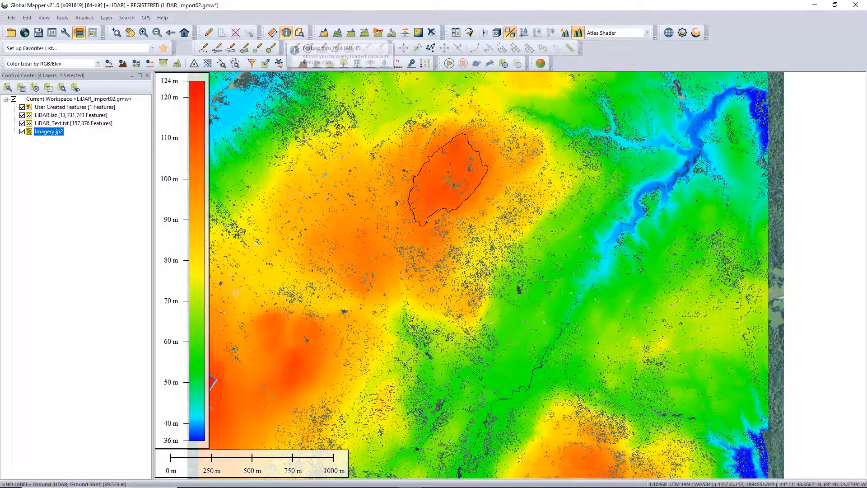
{"action": "left_click", "coordinate": [438, 165]}
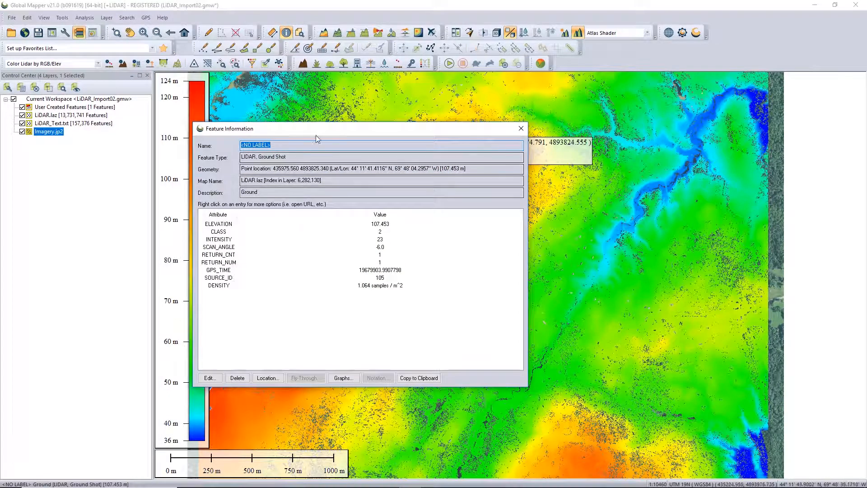
{"action": "left_click_drag", "start_coordinate": [325, 129], "coordinate": [420, 113]}
{"action": "left_click", "coordinate": [429, 208]}
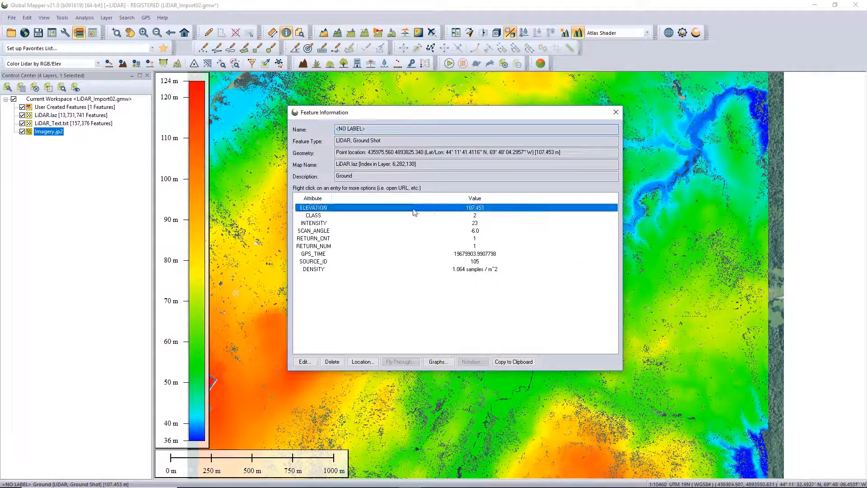
{"action": "left_click", "coordinate": [324, 217]}
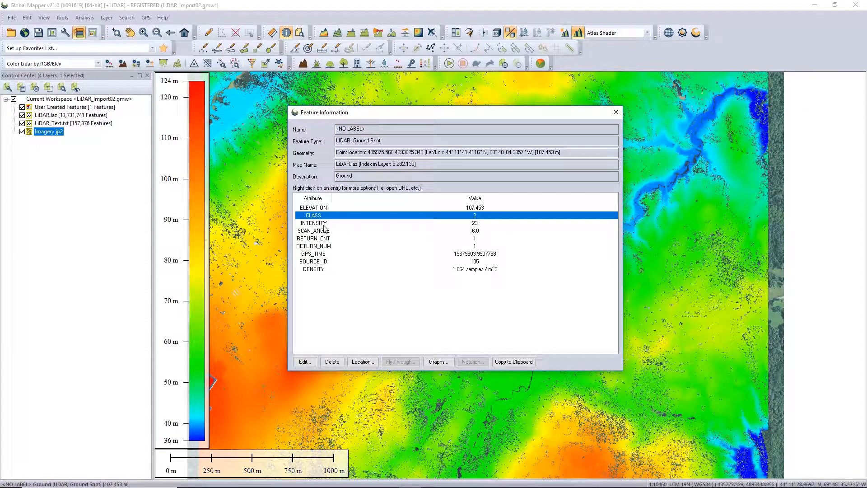
{"action": "left_click", "coordinate": [324, 224]}
{"action": "left_click", "coordinate": [318, 254]}
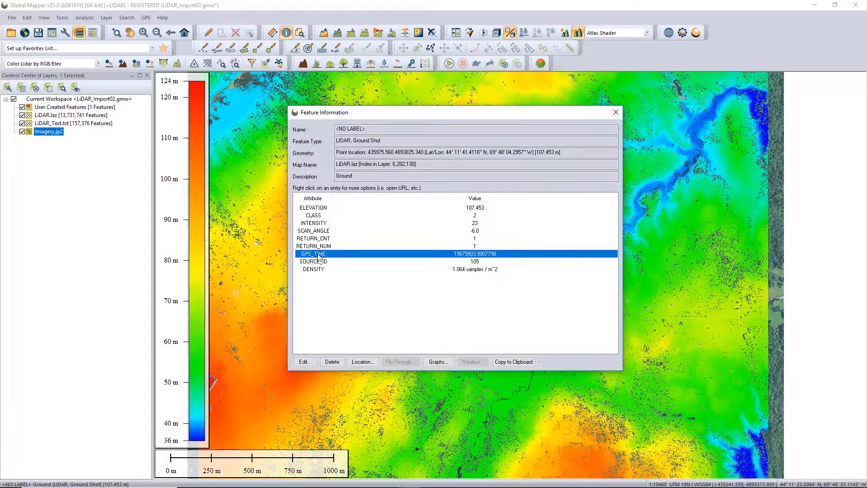
{"action": "left_click", "coordinate": [615, 111]}
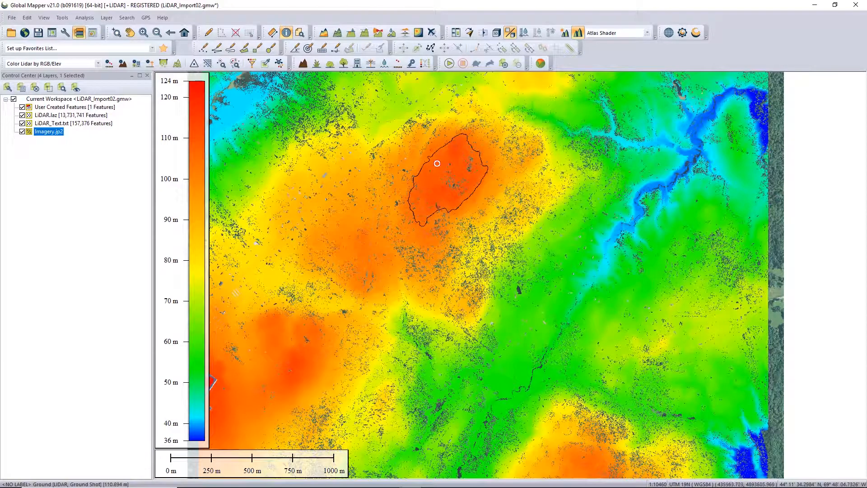
Query another LiDAR point inside the outlined coverage area and check its elevation and class attributes
{"action": "left_click", "coordinate": [437, 163]}
{"action": "left_click", "coordinate": [316, 209]}
{"action": "left_click", "coordinate": [312, 219]}
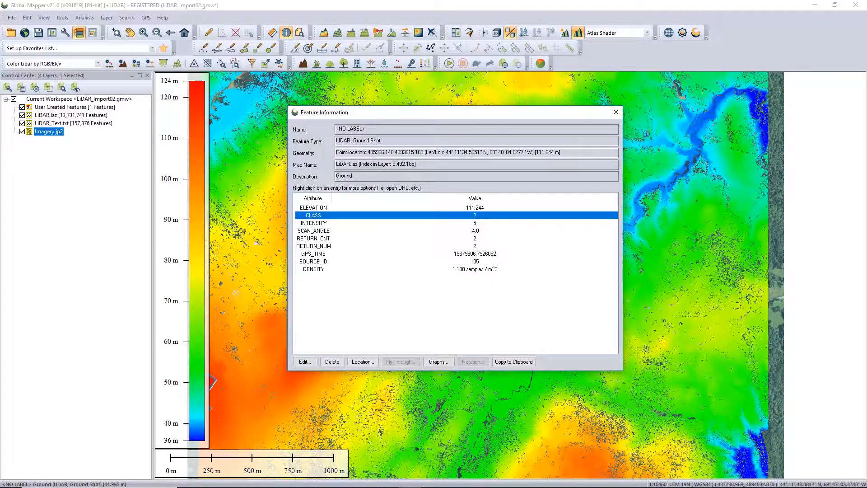
{"action": "key", "text": "Escape"}
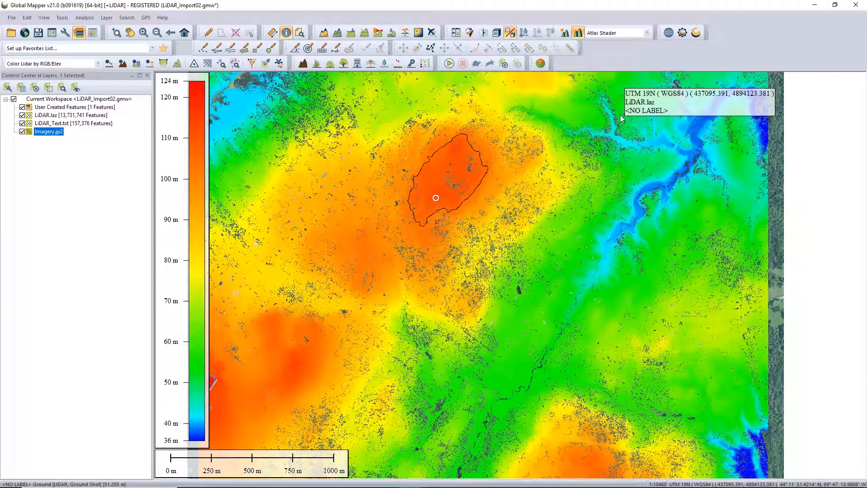